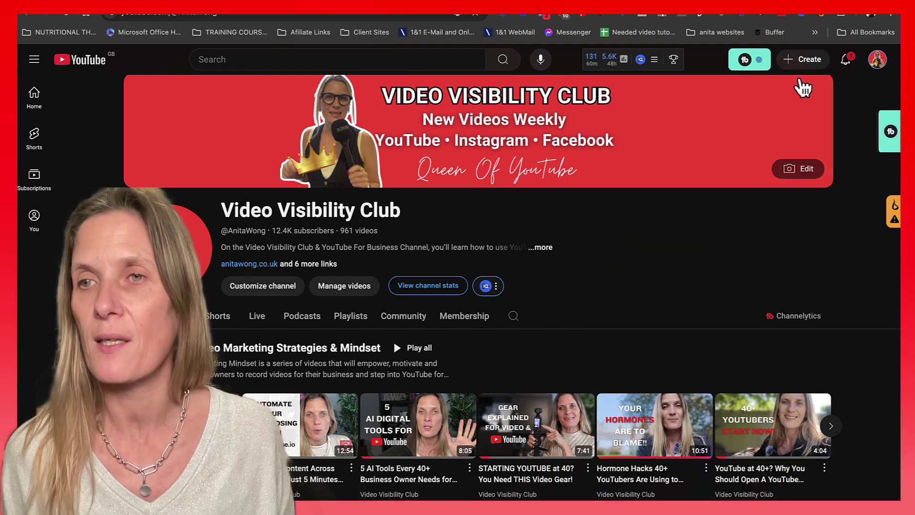
# Start a new video upload and select square youtube short video.mp4 from Downloads.
pyautogui.click(802, 59)
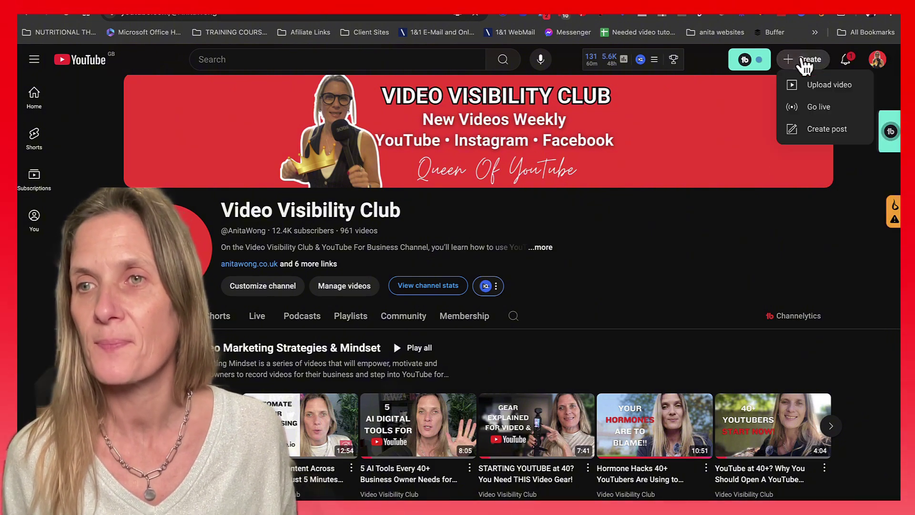
pyautogui.click(812, 96)
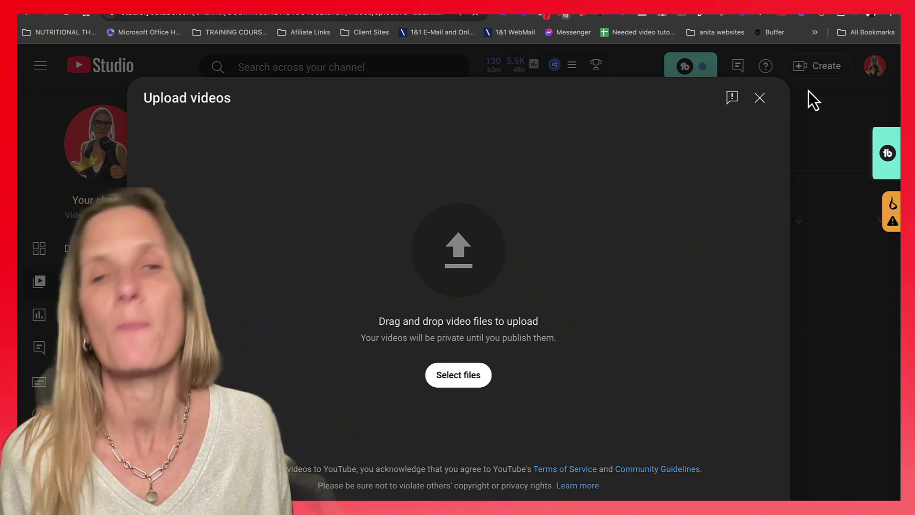
pyautogui.click(471, 379)
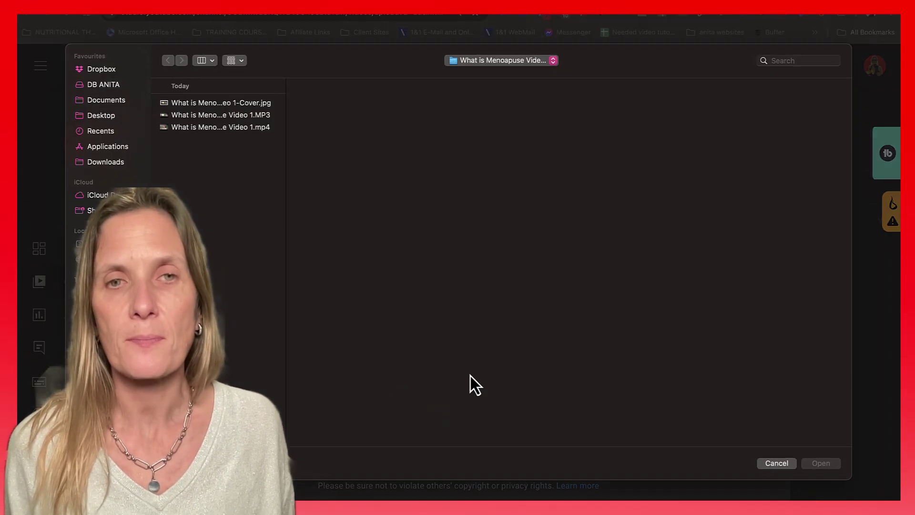
pyautogui.click(113, 165)
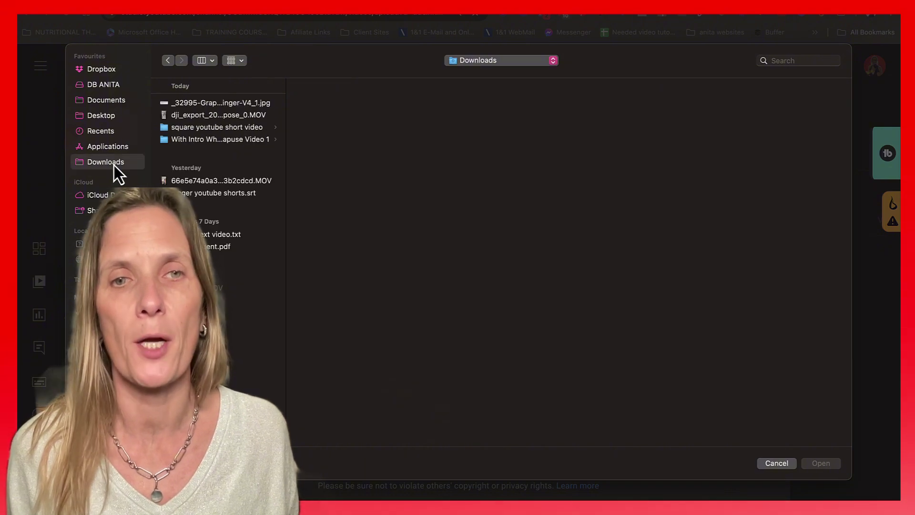
pyautogui.click(185, 128)
pyautogui.click(322, 117)
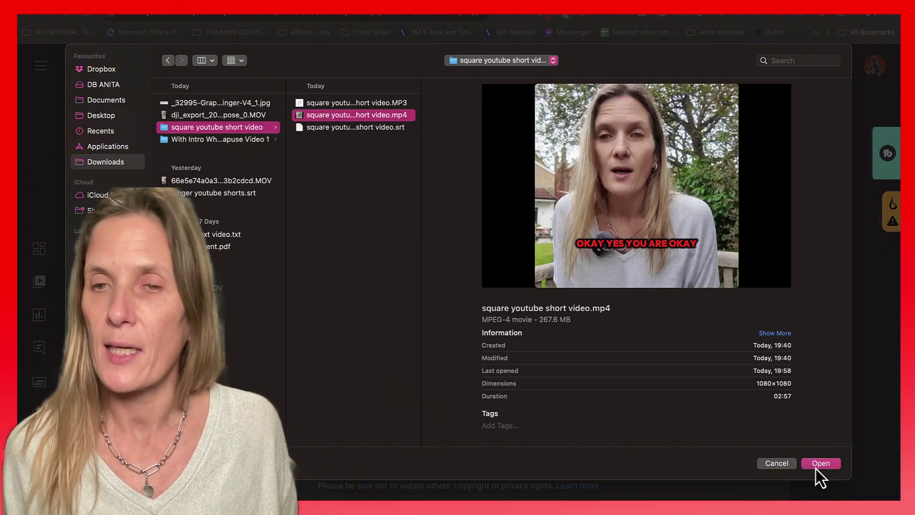
# Upload the selected file and review its prefilled title and description.
pyautogui.click(819, 463)
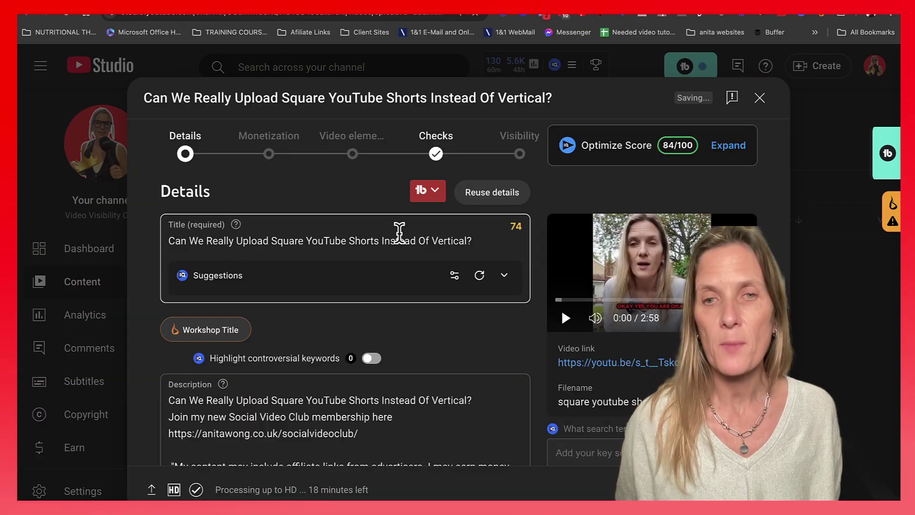
pyautogui.scroll(-1, 448, 231)
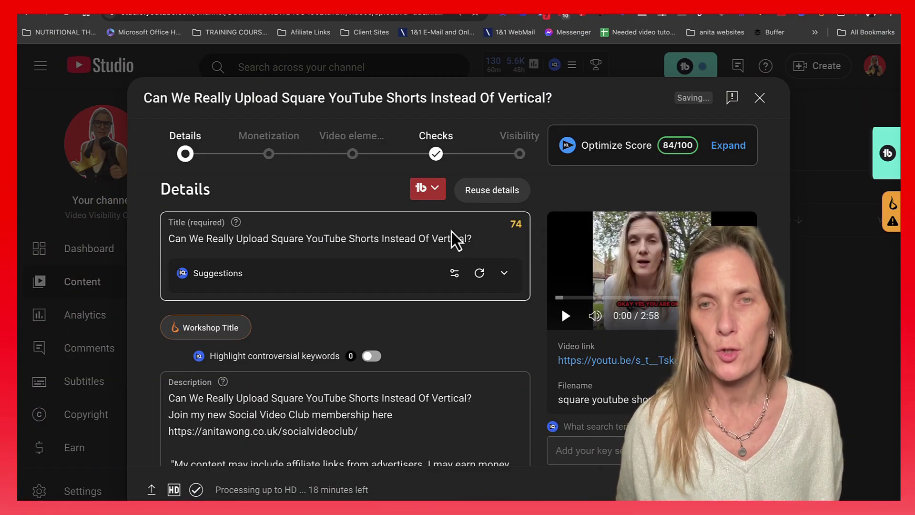
pyautogui.scroll(-1, 451, 231)
pyautogui.scroll(-5, 450, 231)
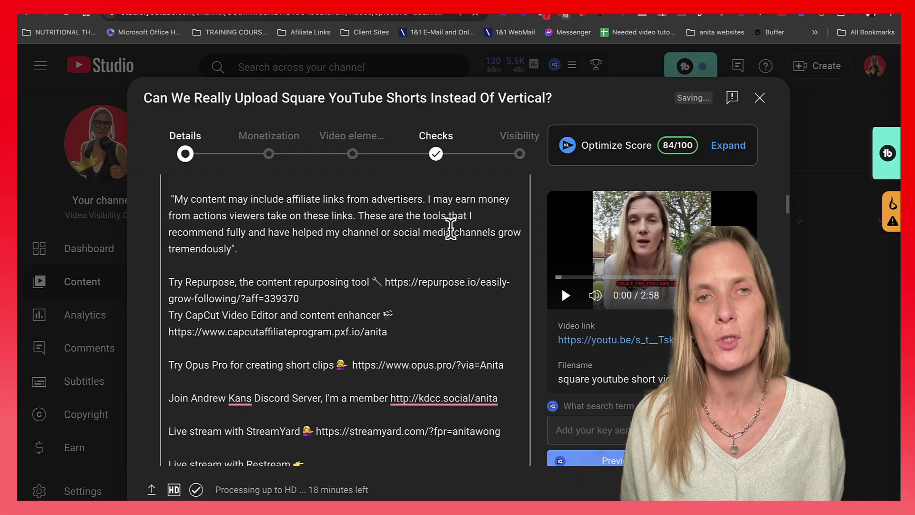
pyautogui.scroll(2, 451, 228)
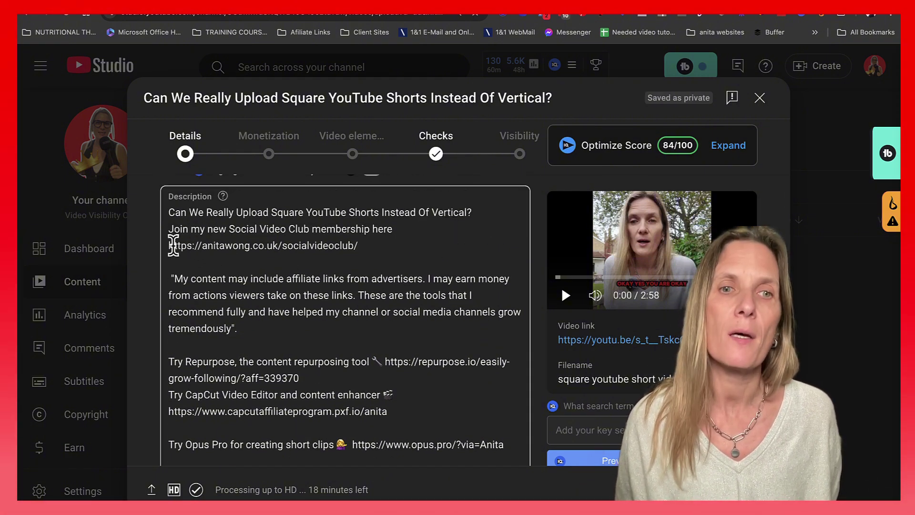
# Review the thumbnail, audience and altered content settings on the Details page.
pyautogui.scroll(-5, 390, 253)
pyautogui.scroll(-4, 391, 254)
pyautogui.scroll(-2, 391, 254)
pyautogui.scroll(-2, 391, 254)
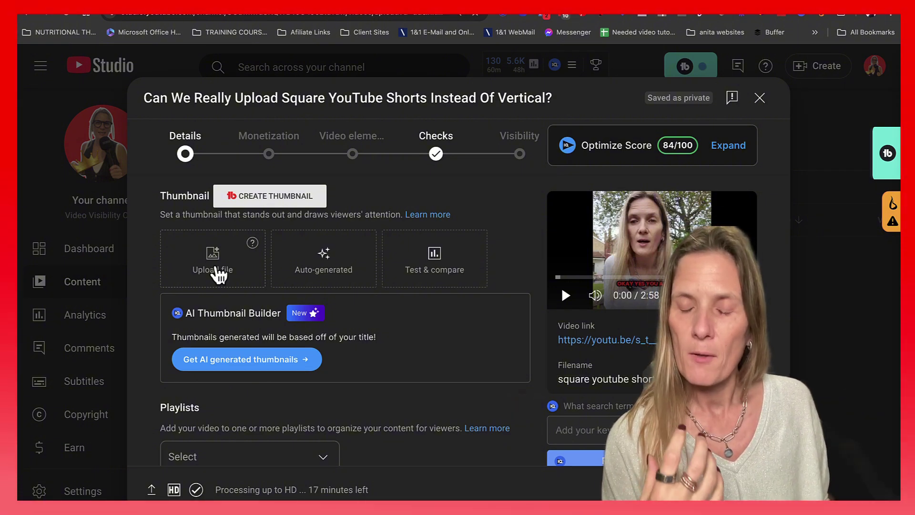
pyautogui.scroll(-2, 219, 274)
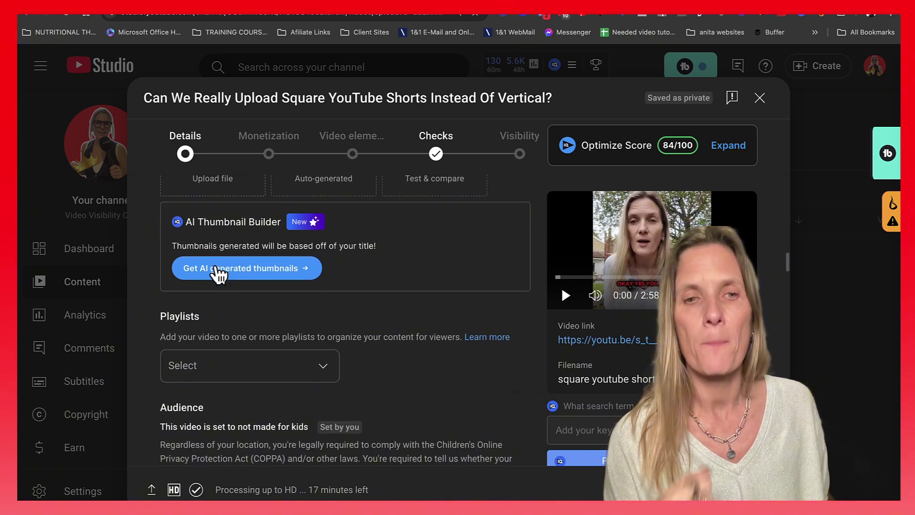
pyautogui.scroll(-1, 218, 273)
pyautogui.scroll(-2, 219, 276)
pyautogui.scroll(-3, 219, 274)
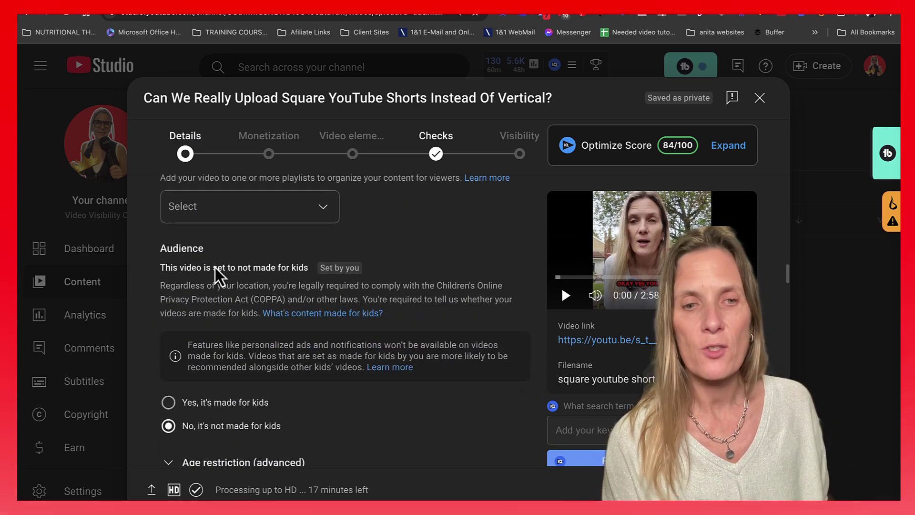
pyautogui.scroll(-5, 219, 274)
pyautogui.scroll(-4, 219, 274)
pyautogui.scroll(-2, 218, 274)
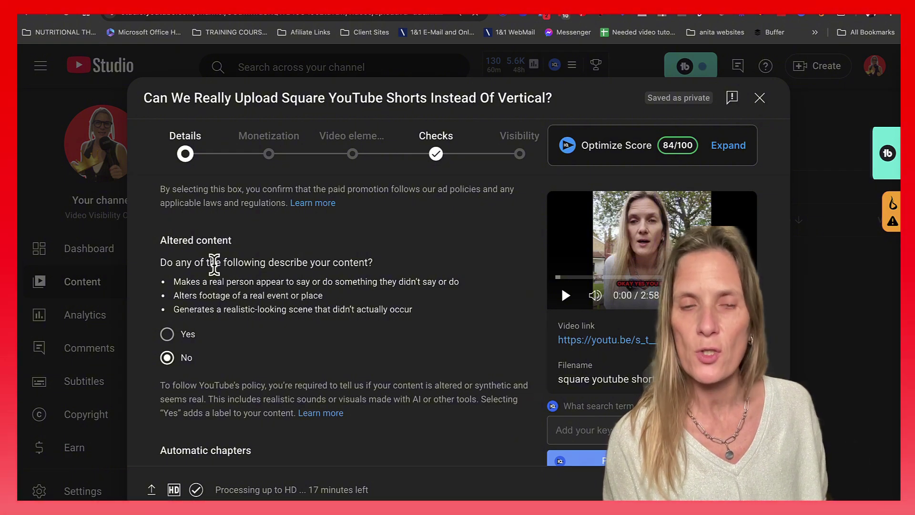
# Set the Category dropdown to People & Blogs instead of Howto & Style.
pyautogui.scroll(-2, 214, 263)
pyautogui.scroll(-3, 215, 269)
pyautogui.scroll(-5, 216, 269)
pyautogui.scroll(-1, 215, 269)
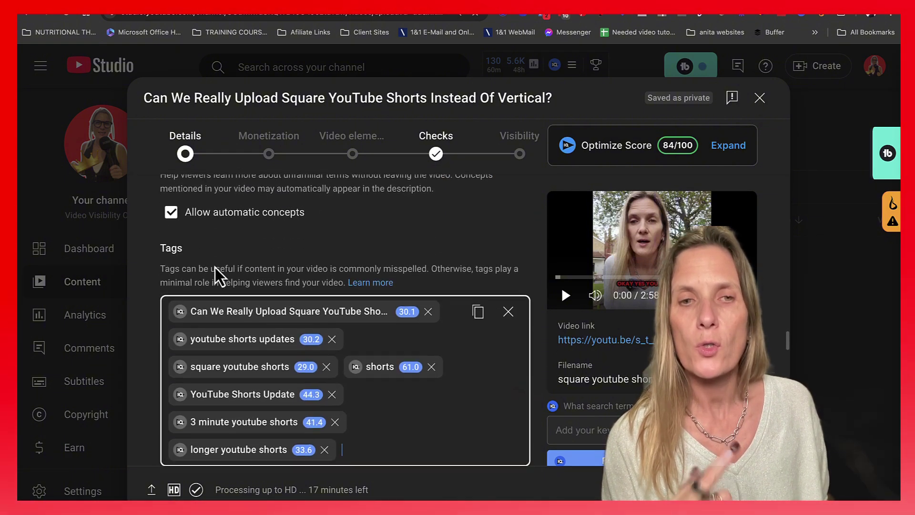
pyautogui.scroll(-1, 216, 275)
pyautogui.scroll(-1, 216, 276)
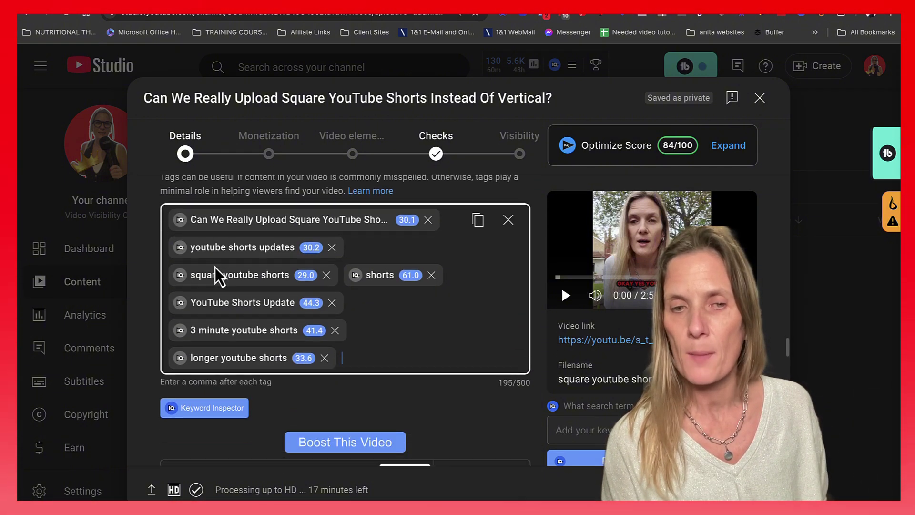
pyautogui.scroll(-2, 215, 276)
pyautogui.scroll(-4, 216, 275)
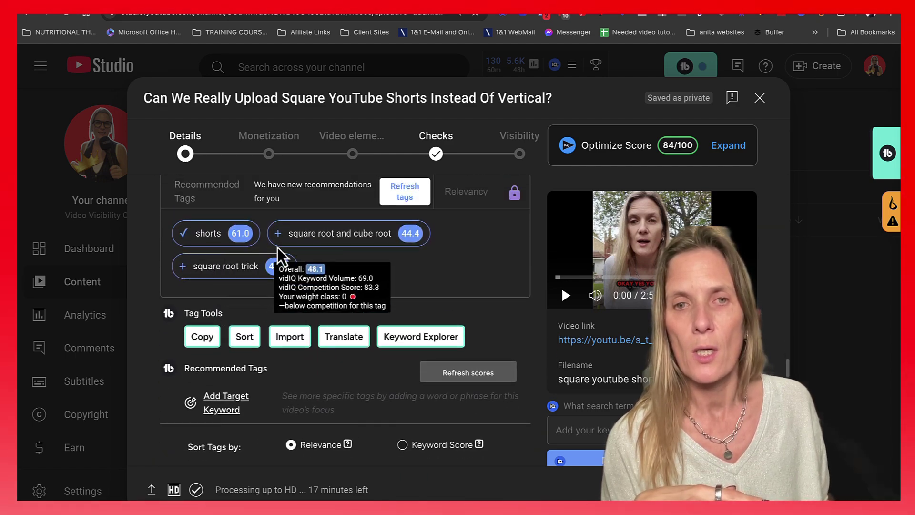
pyautogui.scroll(-5, 350, 262)
pyautogui.scroll(-2, 350, 262)
pyautogui.scroll(-5, 351, 261)
pyautogui.scroll(-1, 351, 261)
pyautogui.scroll(-5, 544, 273)
pyautogui.scroll(-4, 544, 273)
pyautogui.scroll(-5, 544, 273)
pyautogui.scroll(-3, 544, 273)
pyautogui.scroll(1, 464, 257)
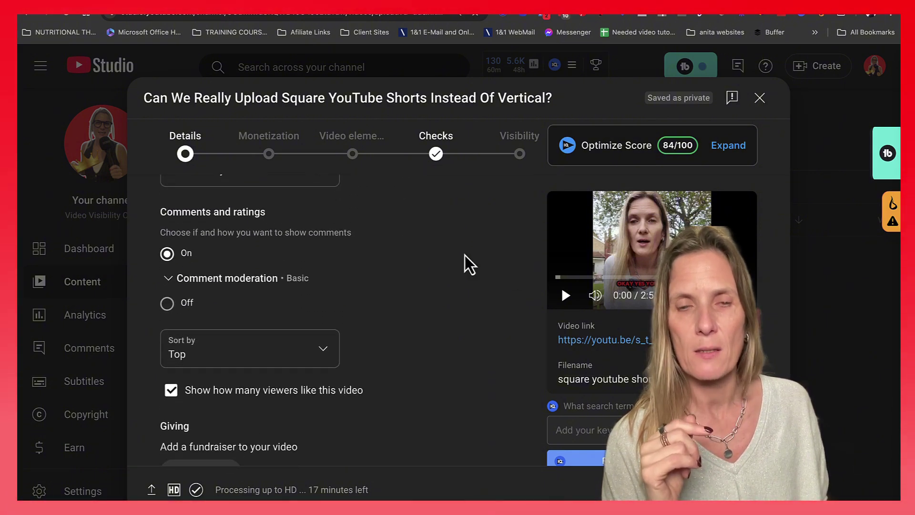
pyautogui.scroll(3, 424, 281)
pyautogui.click(281, 324)
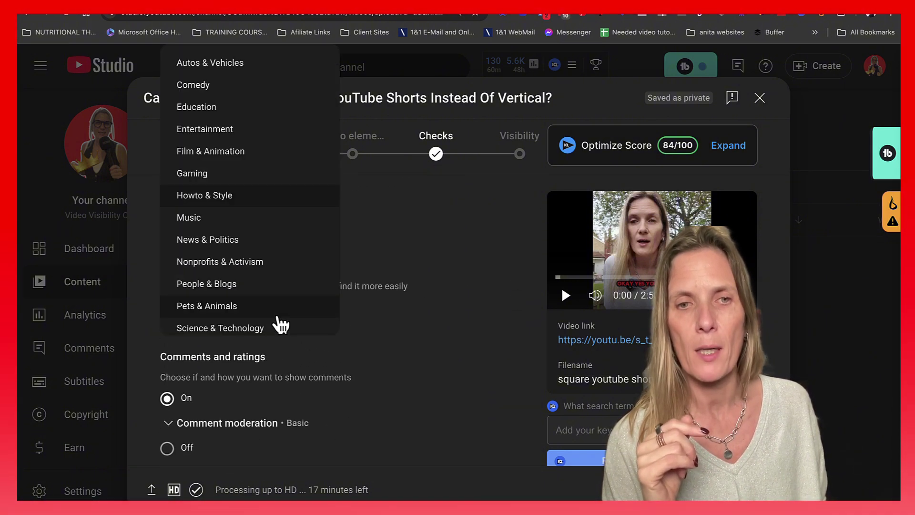
pyautogui.click(260, 284)
# Review the updated details, including tags like 'youtube shorts updates' and comments on.
pyautogui.scroll(-4, 445, 330)
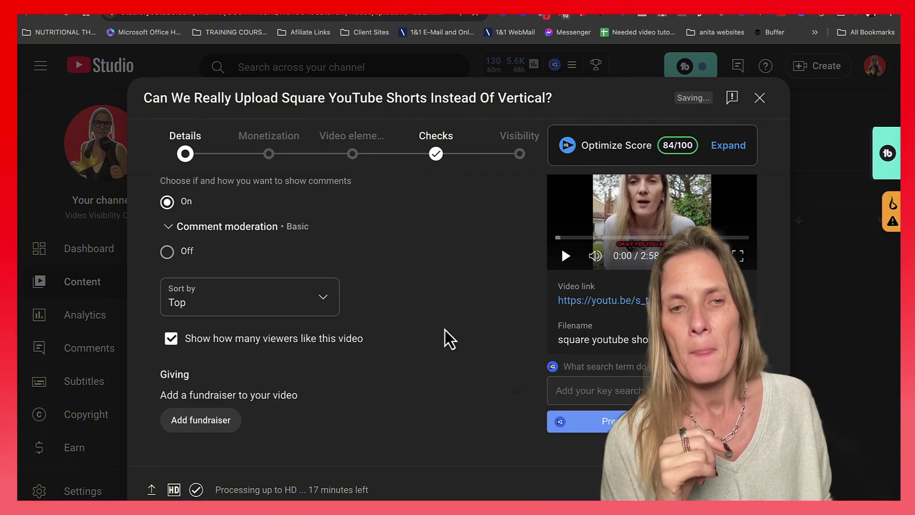
pyautogui.scroll(2, 444, 329)
pyautogui.scroll(6, 445, 330)
pyautogui.scroll(5, 445, 333)
pyautogui.scroll(5, 443, 327)
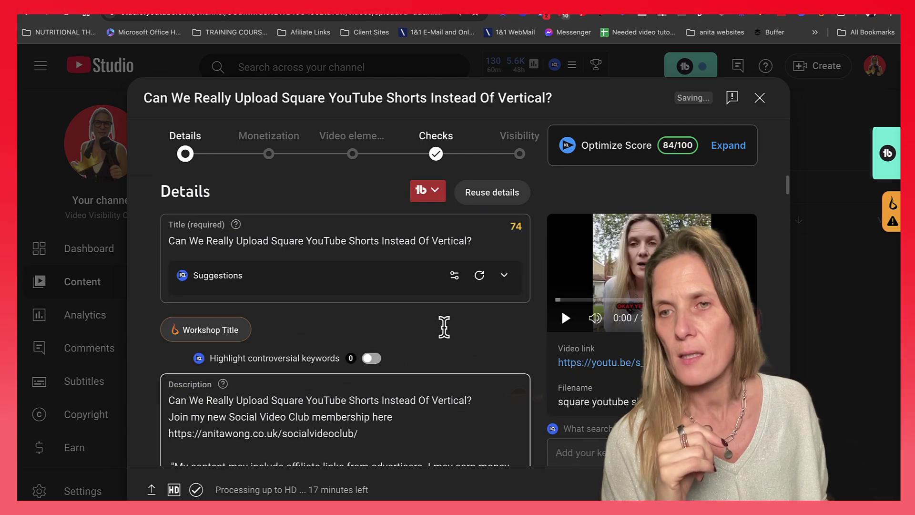
pyautogui.scroll(-3, 584, 319)
pyautogui.scroll(-4, 584, 319)
pyautogui.scroll(-5, 584, 319)
pyautogui.scroll(-5, 584, 319)
pyautogui.scroll(-6, 584, 320)
pyautogui.scroll(-2, 740, 490)
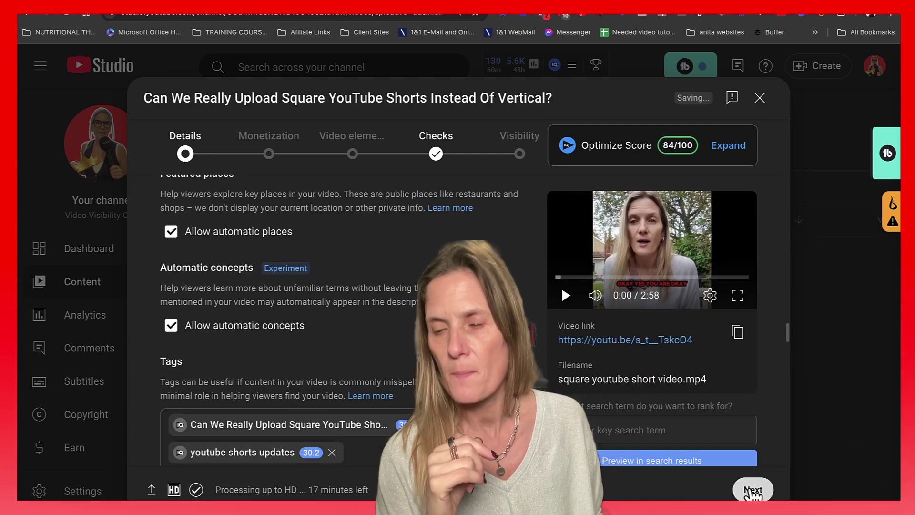
# Turn Monetization on for the short.
pyautogui.click(743, 489)
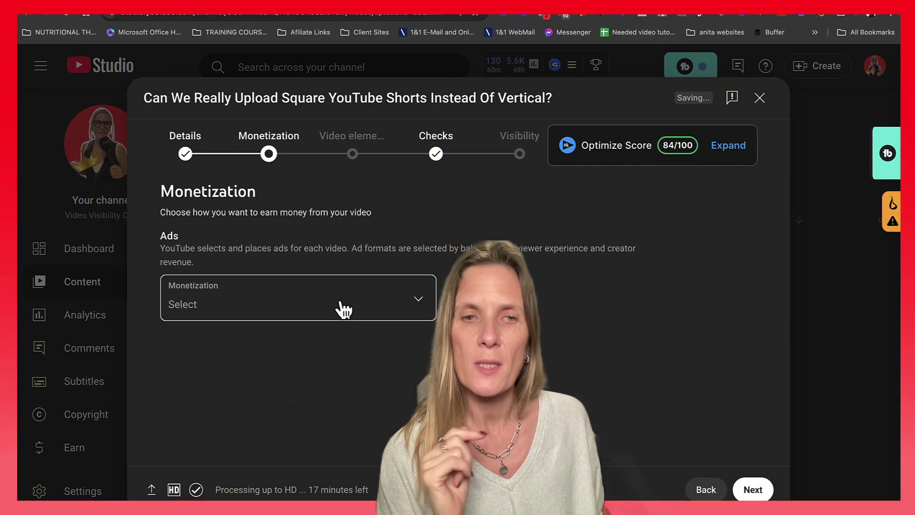
pyautogui.click(341, 307)
pyautogui.click(215, 301)
pyautogui.click(398, 371)
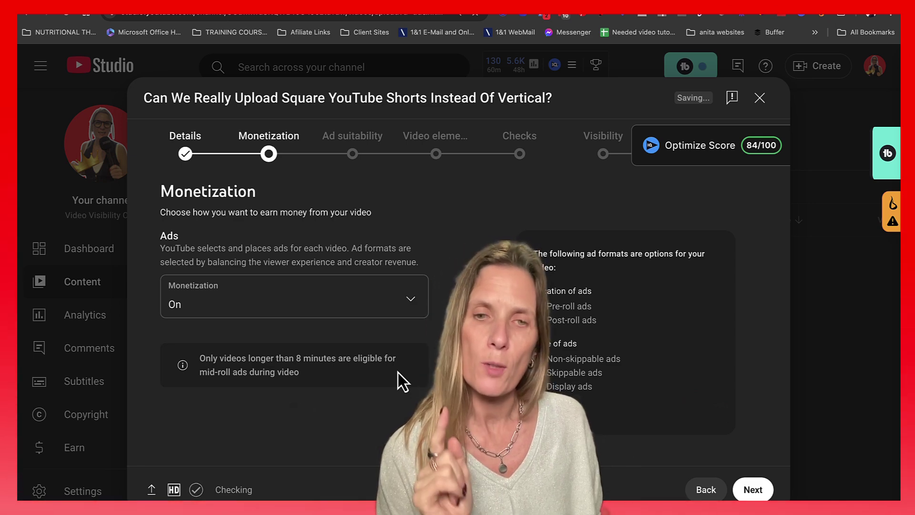
# Mark None of the above and submit the Safe for ads rating.
pyautogui.click(753, 489)
pyautogui.scroll(-10, 350, 444)
pyautogui.scroll(-5, 351, 448)
pyautogui.scroll(-5, 286, 450)
pyautogui.scroll(-3, 177, 448)
pyautogui.click(172, 438)
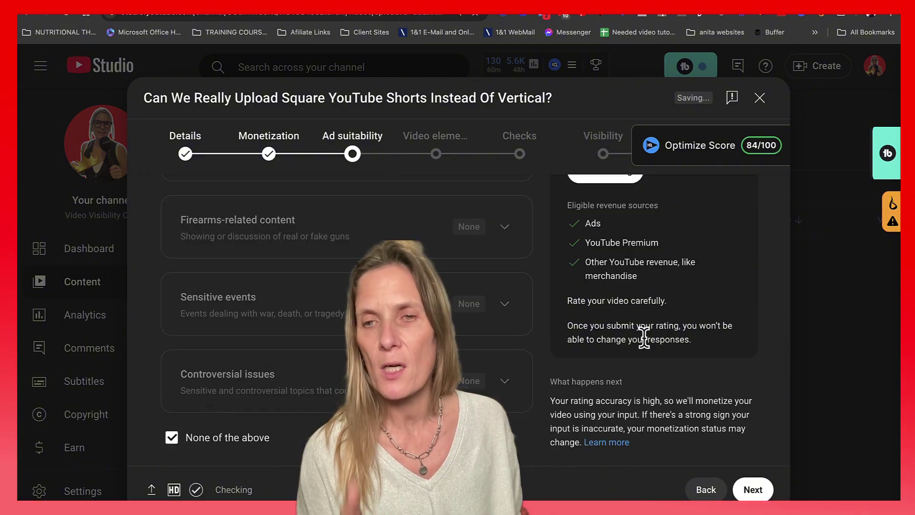
pyautogui.scroll(3, 619, 338)
pyautogui.click(596, 275)
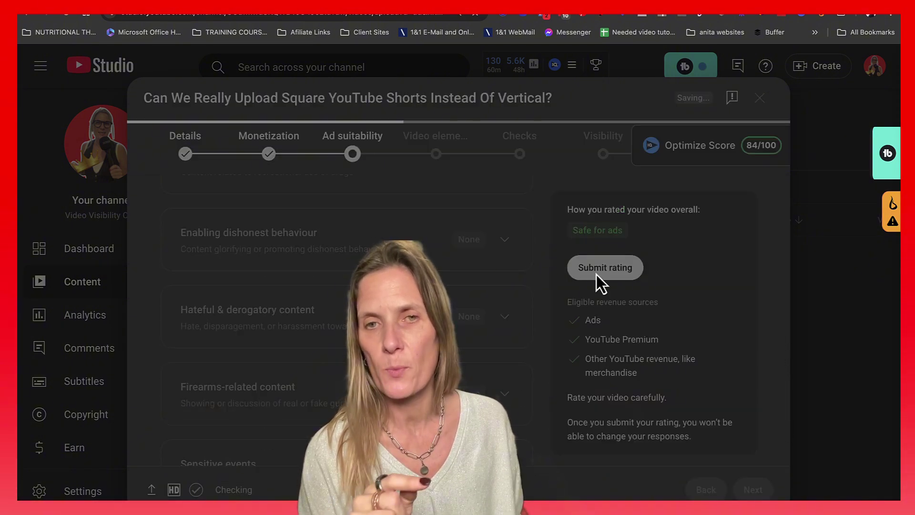
pyautogui.click(740, 486)
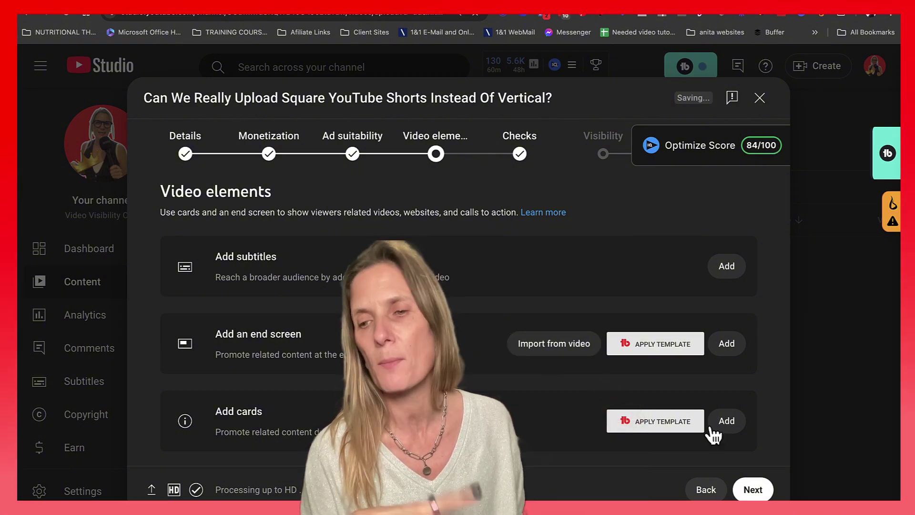
# Skip Video elements and pass the Checks step to reach Visibility.
pyautogui.click(762, 491)
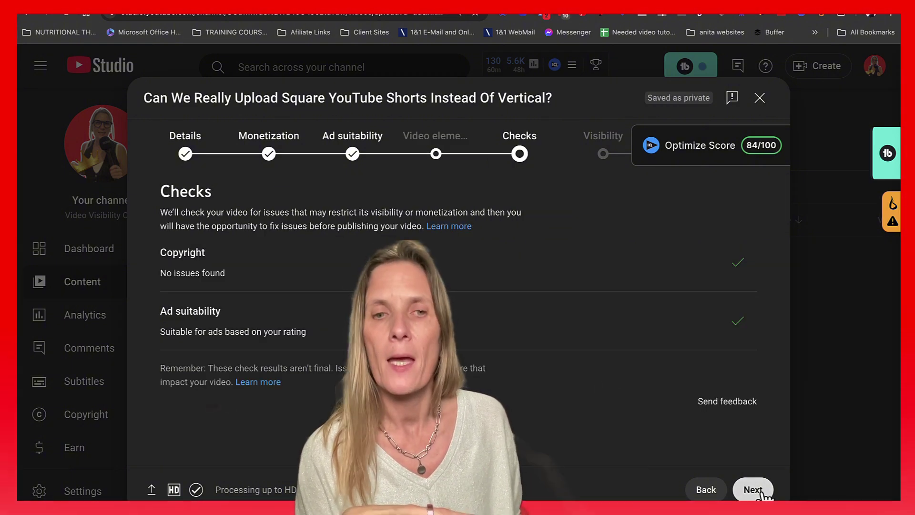
pyautogui.click(761, 491)
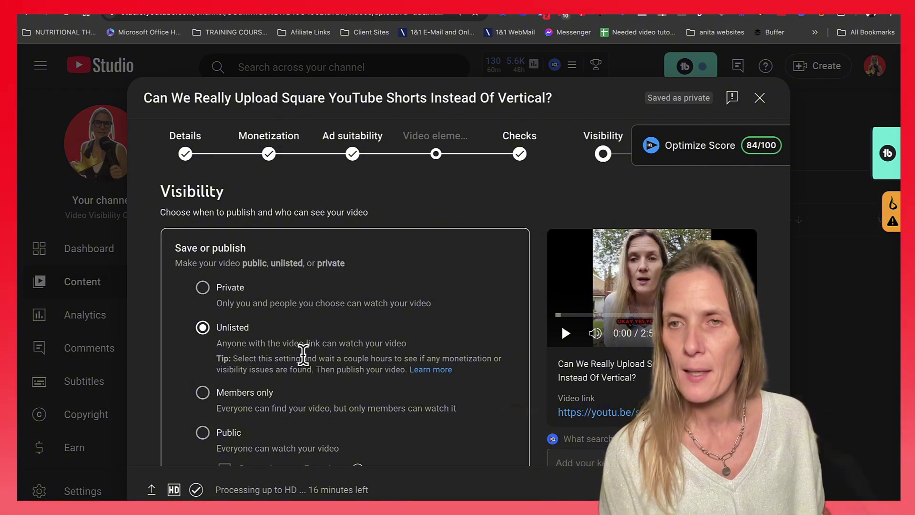
# Expand Schedule and set the publish date to Oct 21, 2024.
pyautogui.scroll(-3, 303, 353)
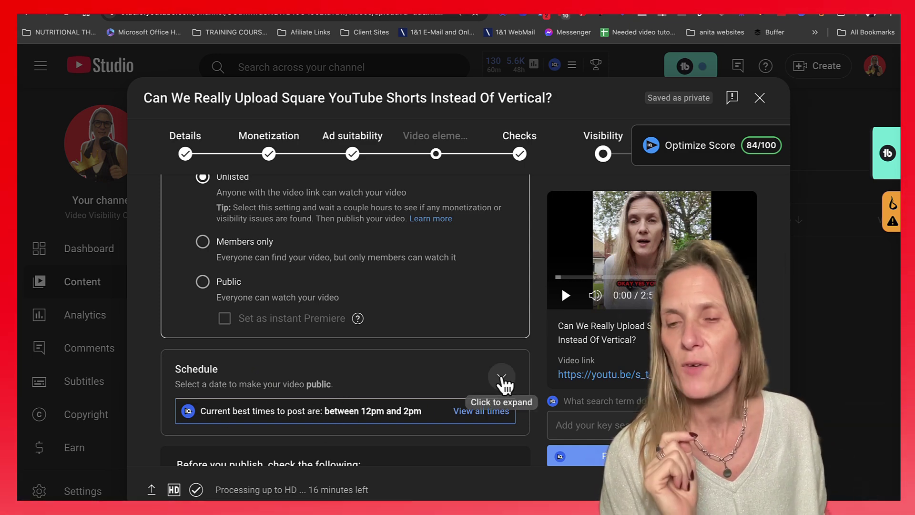
pyautogui.click(502, 381)
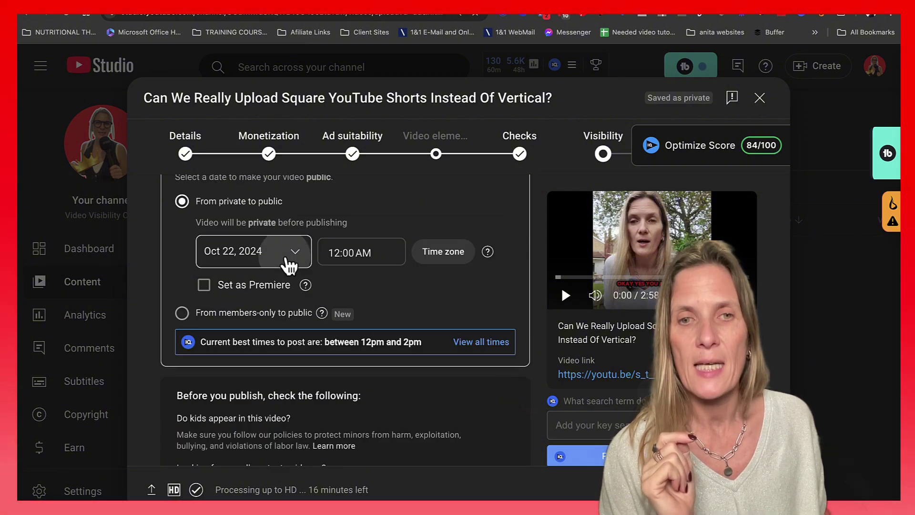
pyautogui.click(288, 257)
pyautogui.click(239, 404)
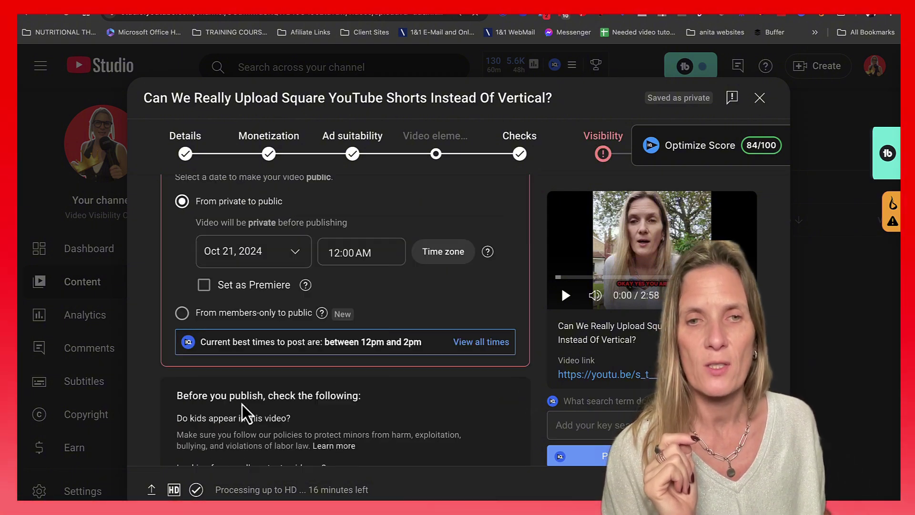
# Set the scheduled publish time to 8:30 PM.
pyautogui.click(352, 255)
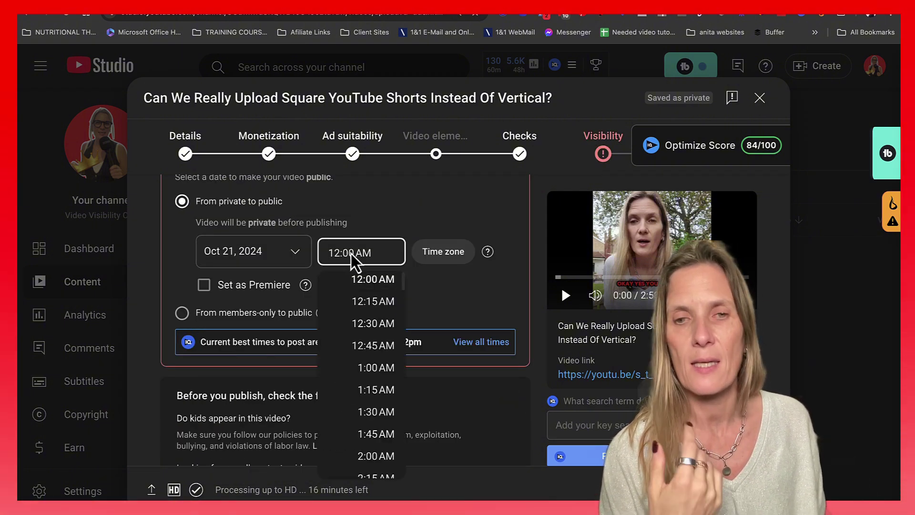
pyautogui.scroll(-10, 372, 312)
pyautogui.scroll(-5, 375, 372)
pyautogui.scroll(-5, 376, 373)
pyautogui.scroll(-5, 375, 372)
pyautogui.scroll(-2, 376, 373)
pyautogui.scroll(-1, 376, 373)
pyautogui.scroll(1, 375, 372)
pyautogui.click(374, 361)
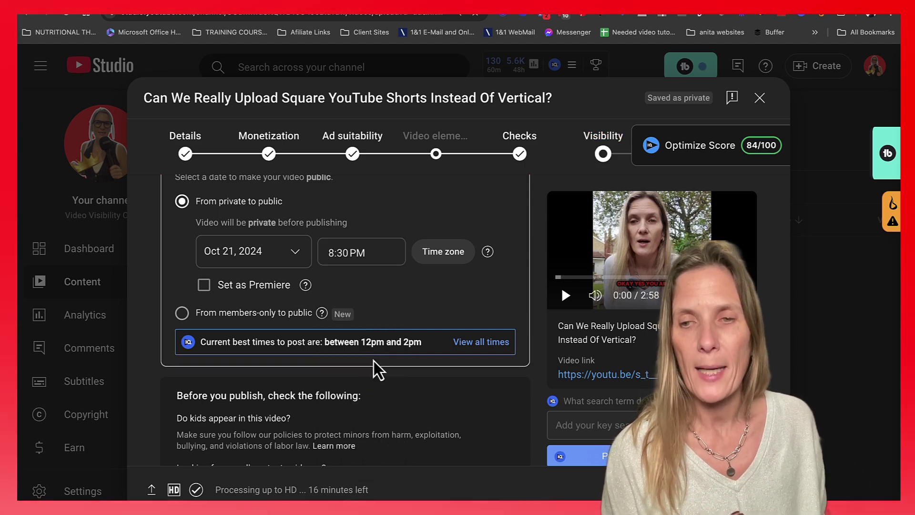
pyautogui.scroll(-2, 373, 361)
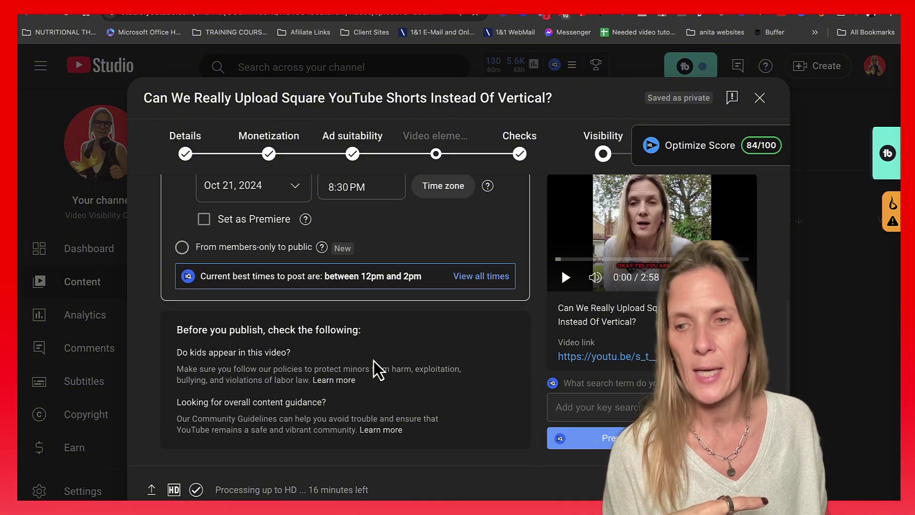